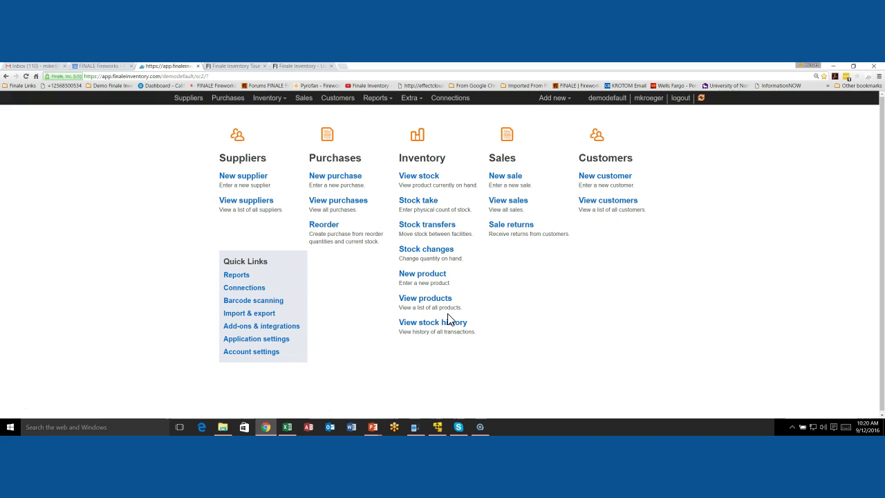
# Step: Look over the available label reports and general reports, ending on the list of labels
pyautogui.click(385, 104)
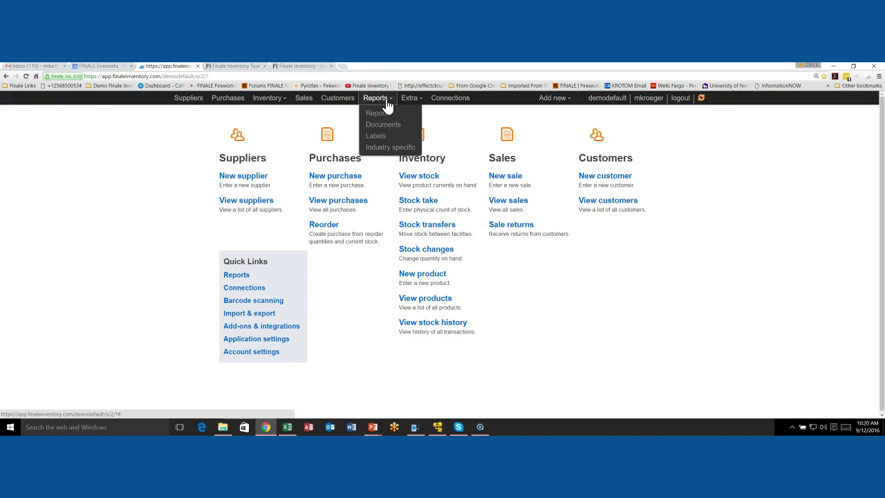
pyautogui.click(379, 142)
pyautogui.click(290, 156)
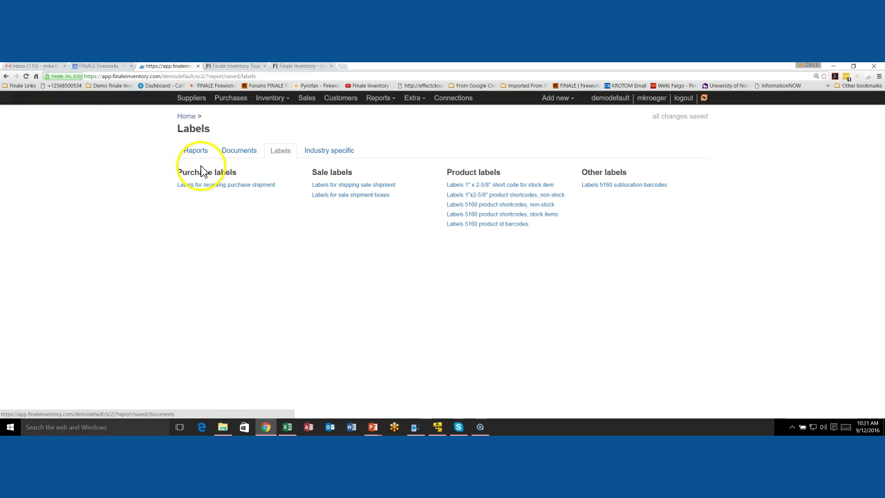
pyautogui.click(379, 100)
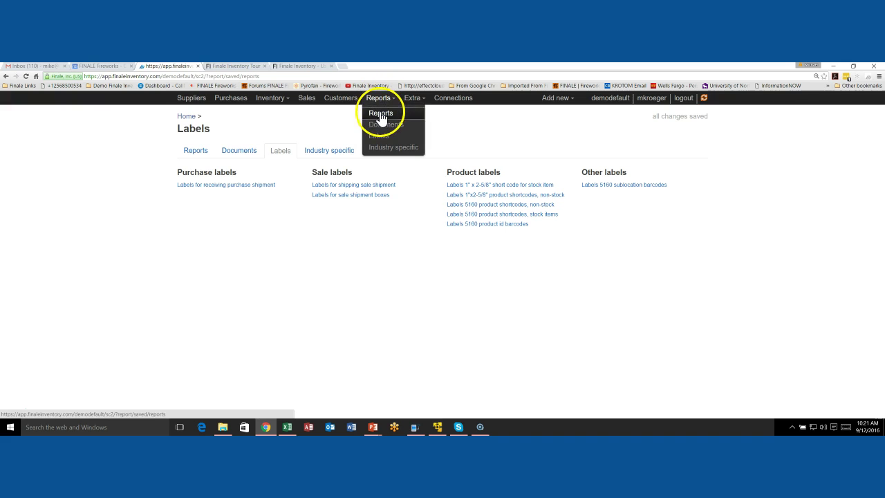
pyautogui.click(378, 114)
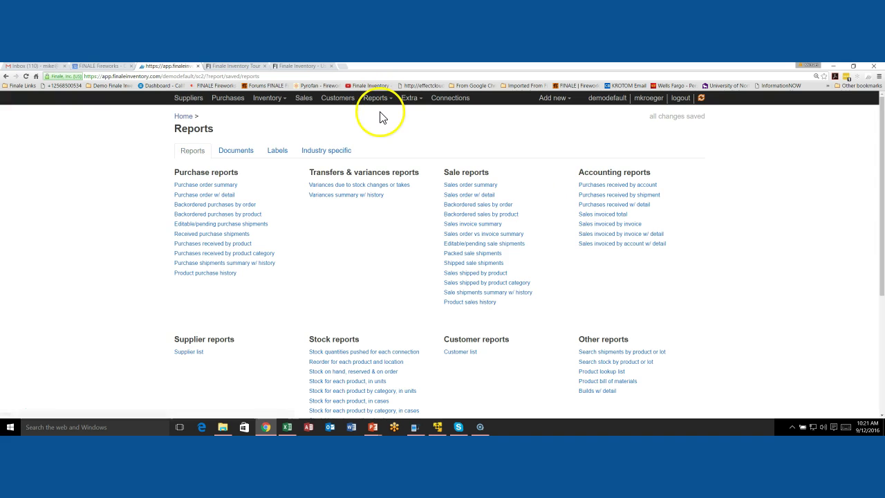
pyautogui.click(279, 154)
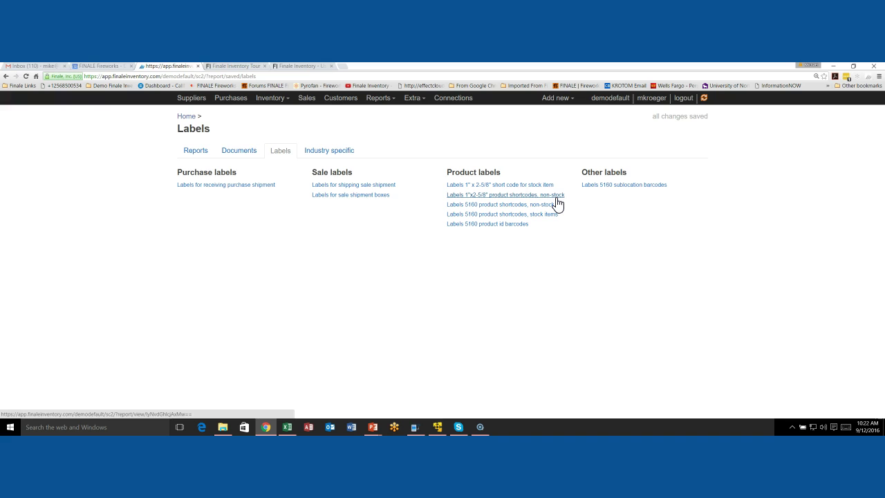
# Step: Open the 1" x 2-5/8" short code label report for stock items
pyautogui.click(547, 205)
pyautogui.click(473, 205)
pyautogui.click(474, 197)
pyautogui.click(467, 198)
pyautogui.click(499, 196)
pyautogui.click(515, 195)
pyautogui.click(510, 193)
pyautogui.click(510, 186)
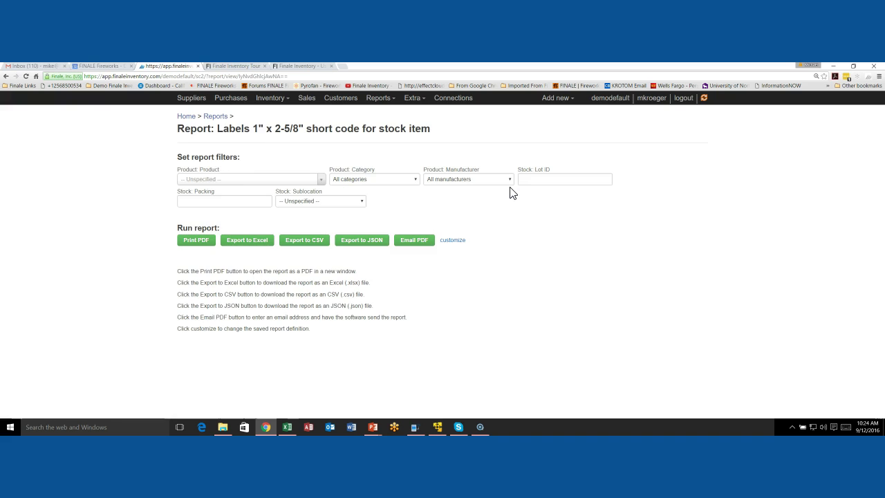
pyautogui.moveTo(379, 129); pyautogui.dragTo(435, 129)
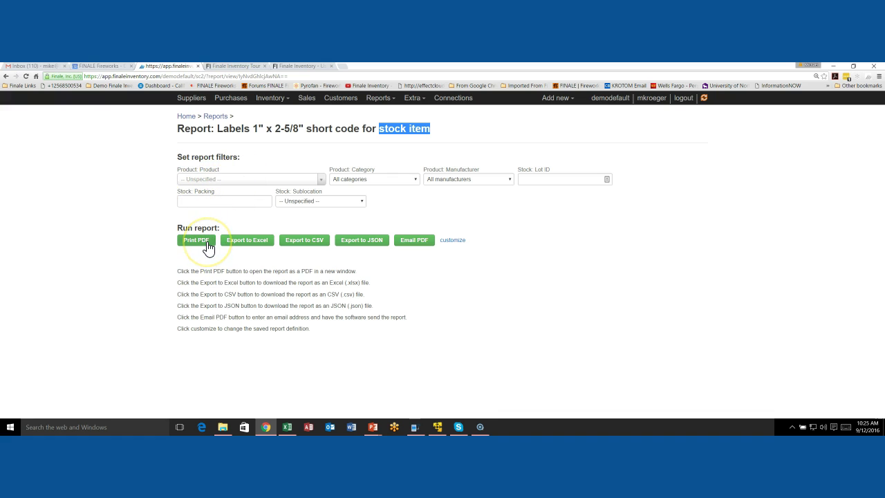
# Step: Filter the stock item label report to TEST-PRODUCT-01 and print it as a PDF with a quantity per label
pyautogui.click(261, 184)
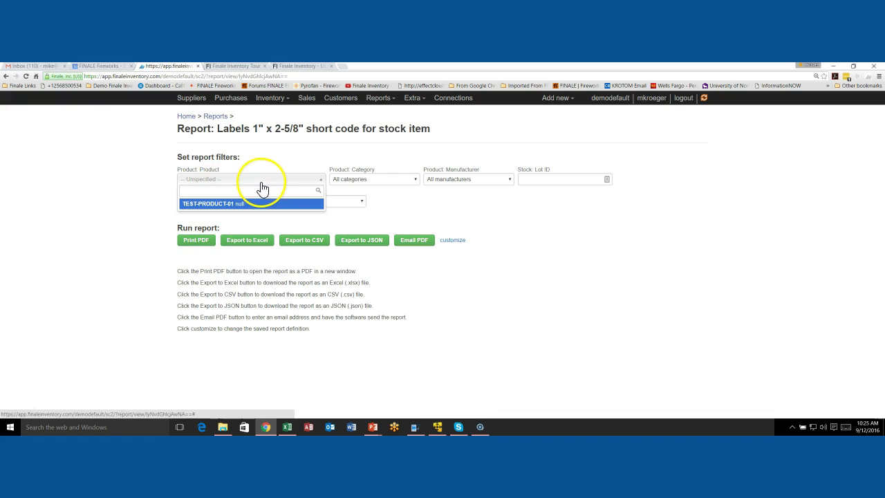
pyautogui.click(224, 207)
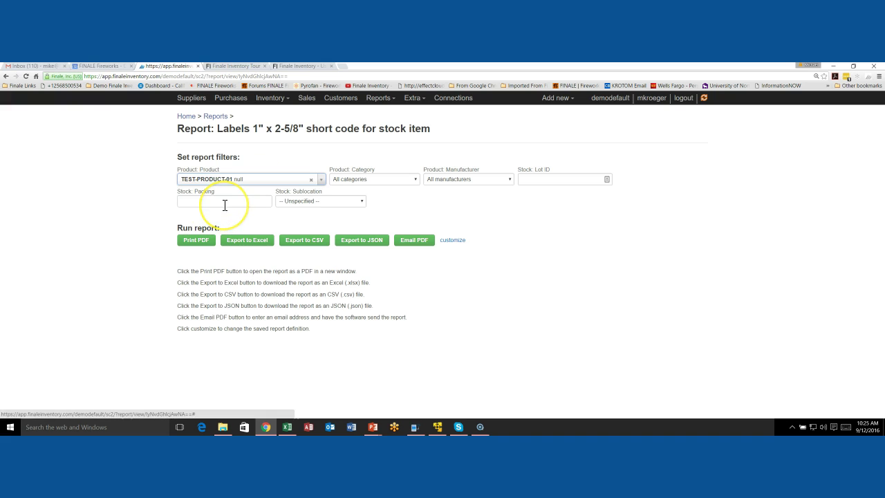
pyautogui.click(198, 241)
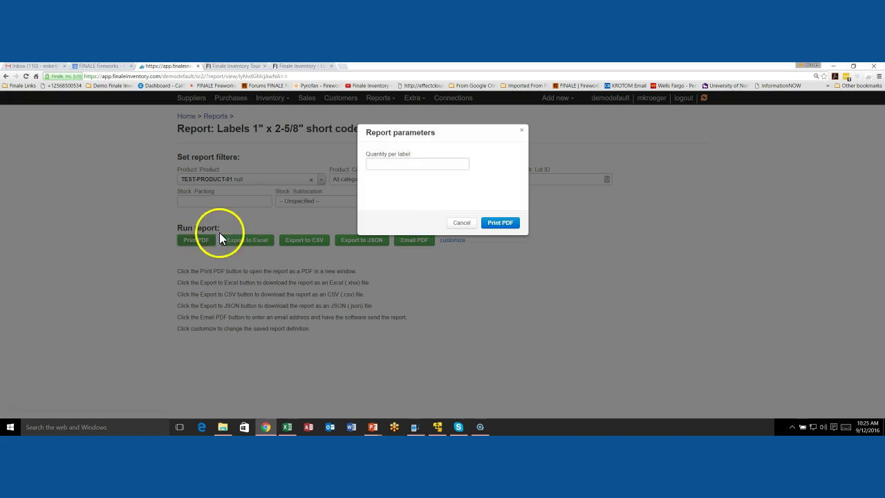
pyautogui.click(372, 164)
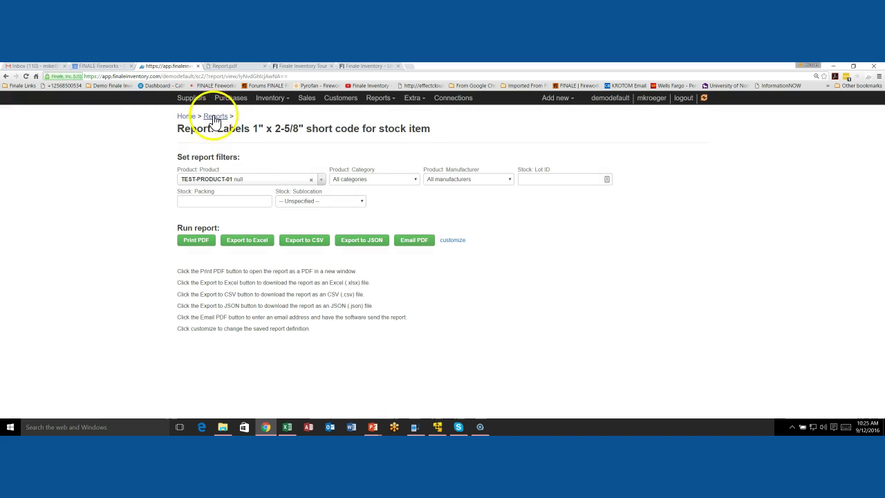
# Step: Check the product list and the on-hand stock quantity of TEST-PRODUCT-01
pyautogui.click(270, 98)
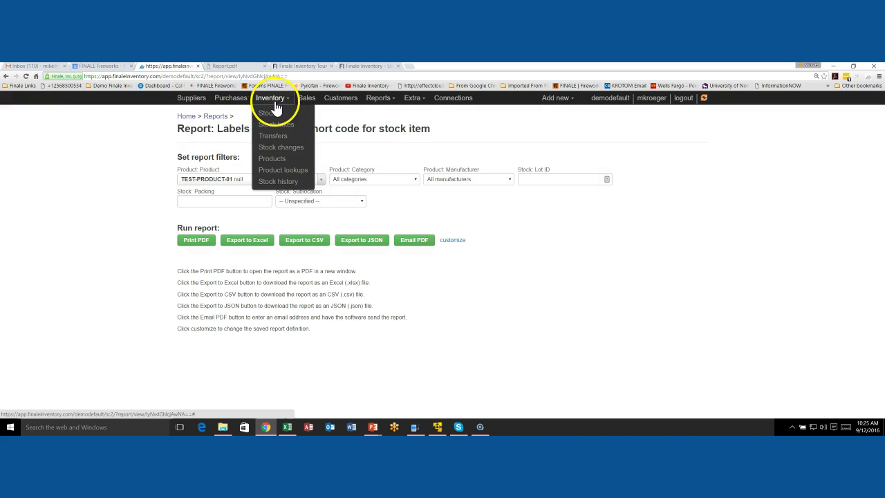
pyautogui.click(277, 161)
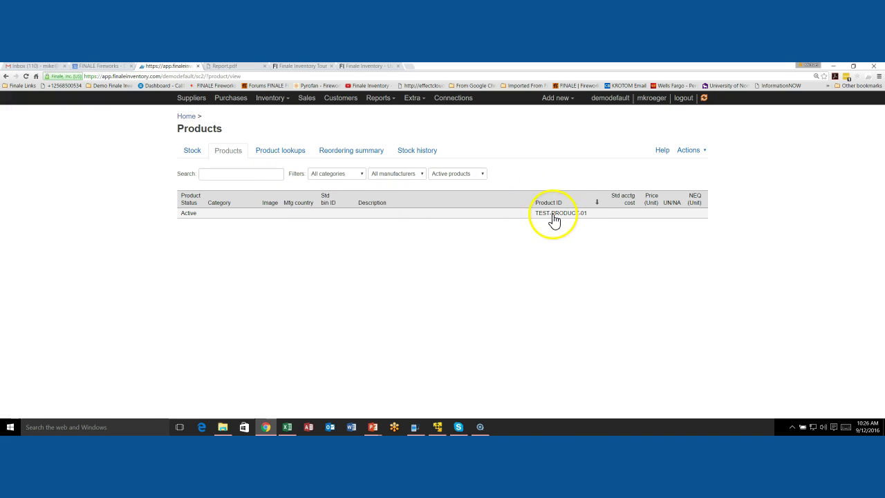
pyautogui.click(199, 159)
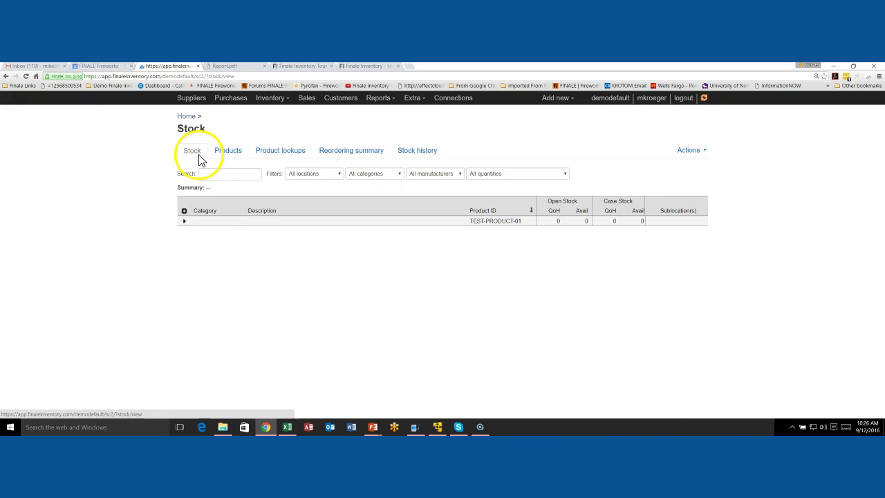
pyautogui.click(525, 206)
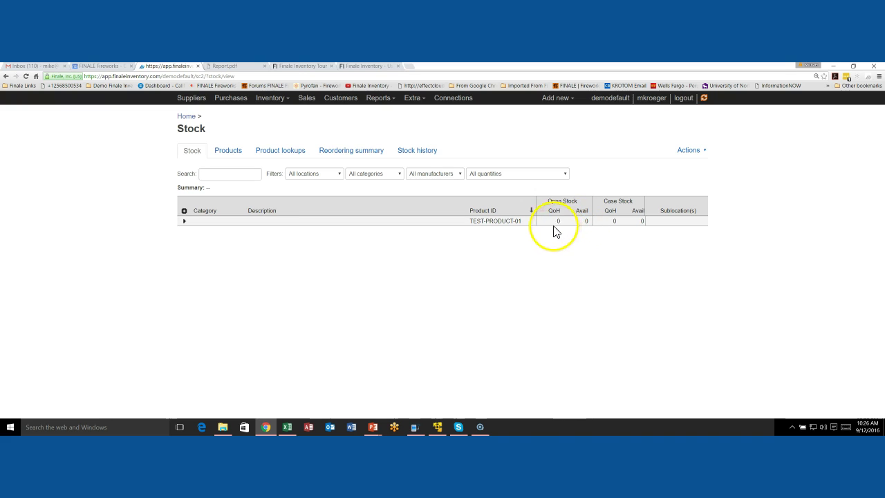
# Step: Print the 1"x2-5/8" non-stock product shortcode labels for TEST-PRODUCT-01 as a PDF with quantity per label 1
pyautogui.click(371, 104)
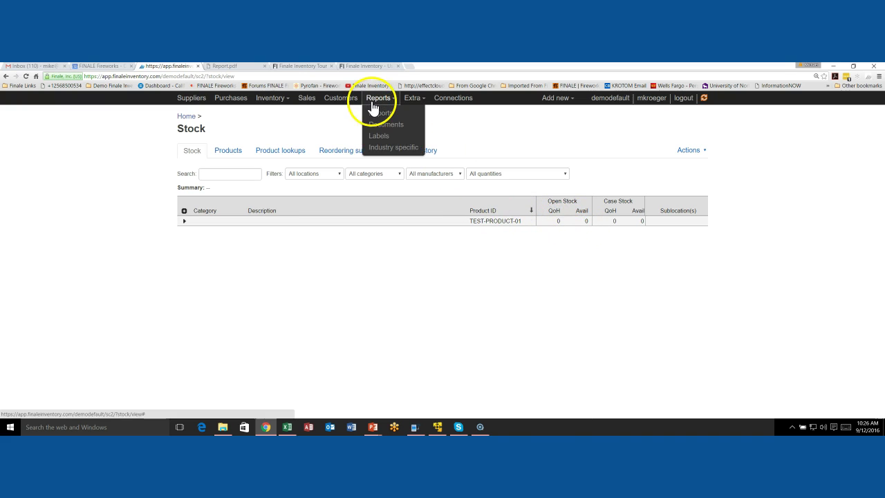
pyautogui.click(375, 134)
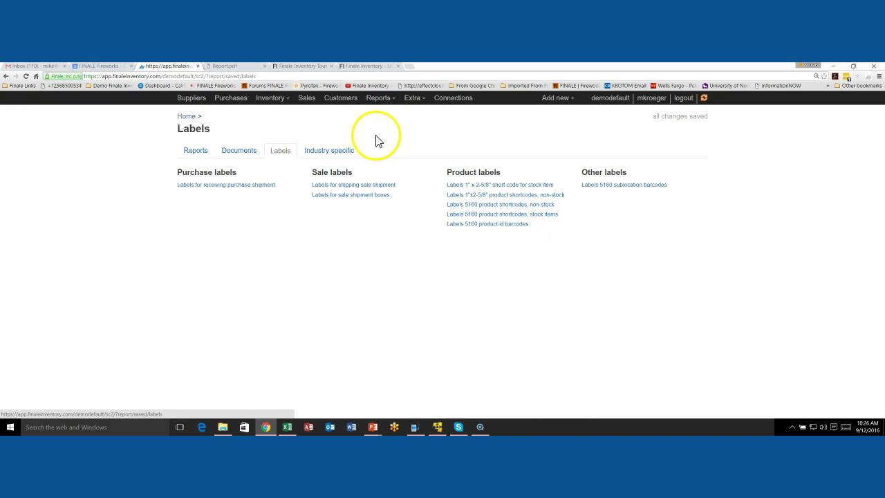
pyautogui.click(529, 196)
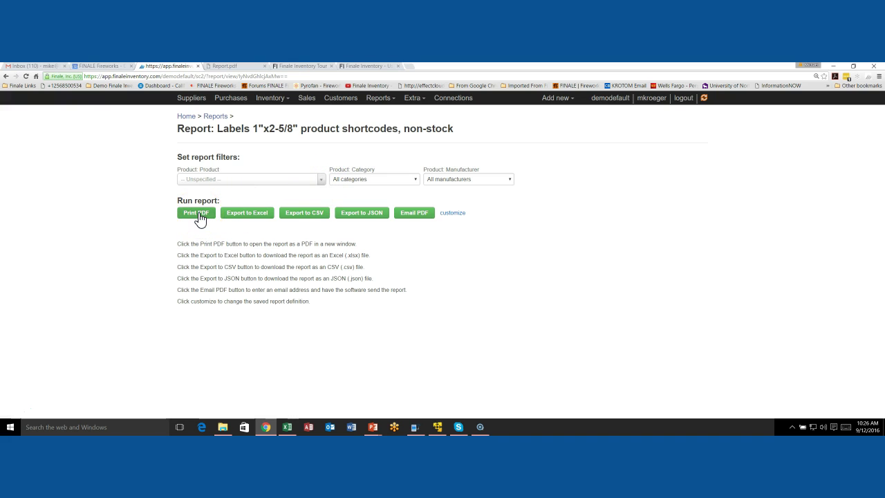
pyautogui.click(233, 180)
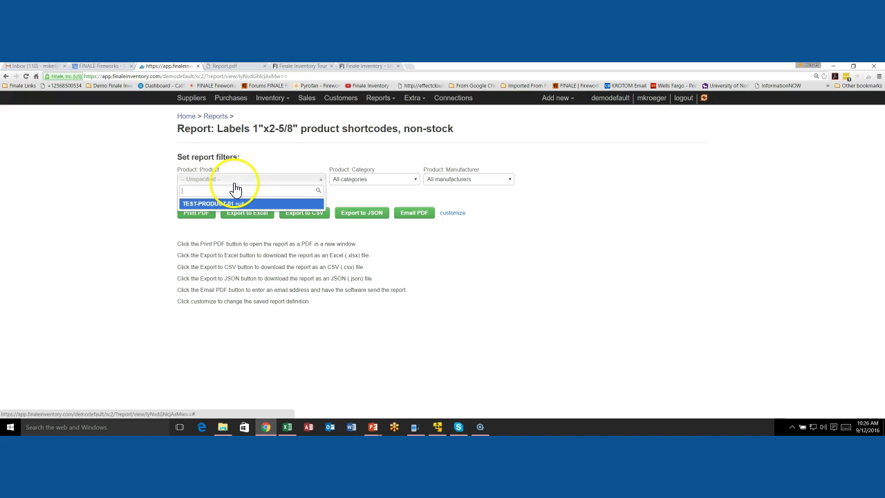
pyautogui.click(233, 202)
pyautogui.click(196, 212)
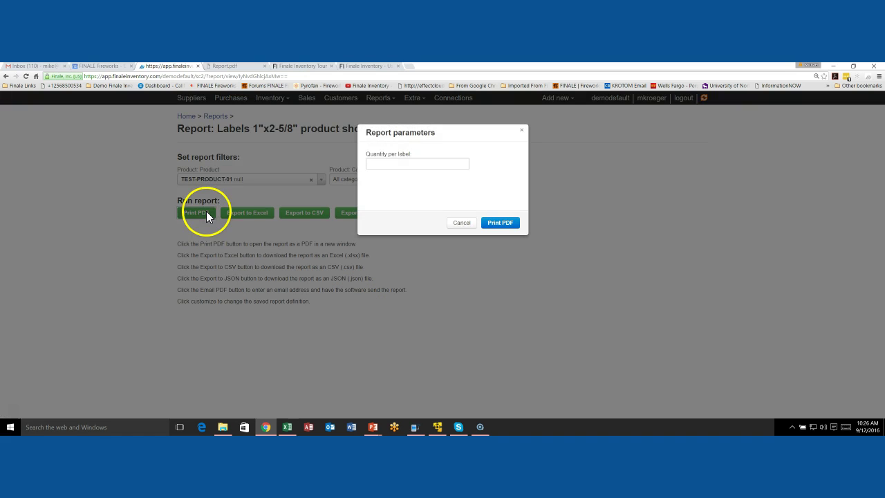
pyautogui.click(373, 166)
pyautogui.write('1')
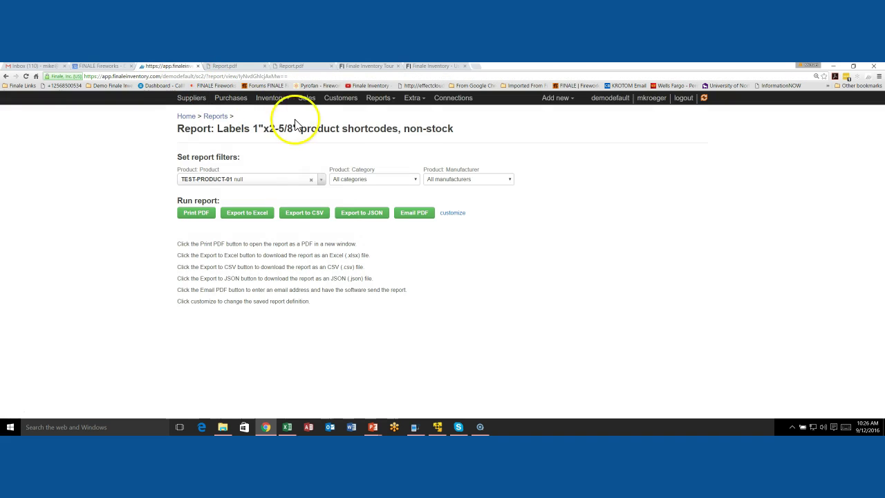
# Step: Set the description of TEST-PRODUCT-01 to "TEST Product for Demo" and save the product
pyautogui.click(281, 101)
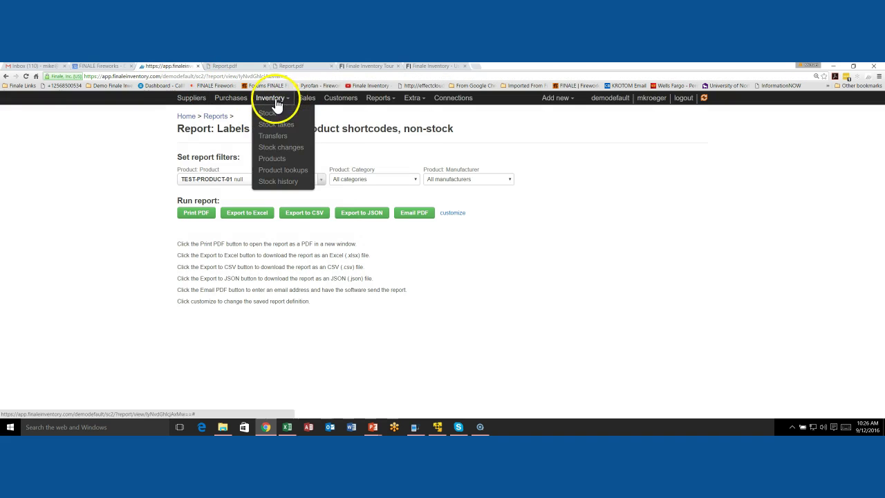
pyautogui.click(282, 160)
pyautogui.click(558, 213)
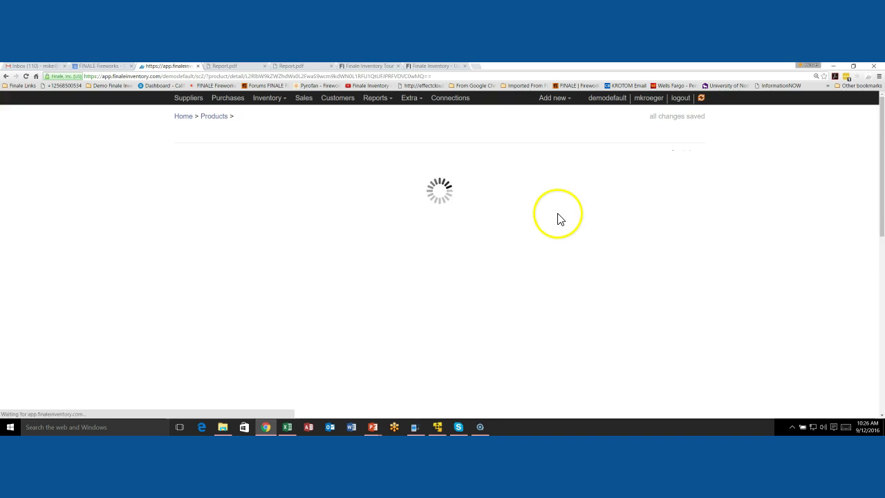
pyautogui.click(243, 267)
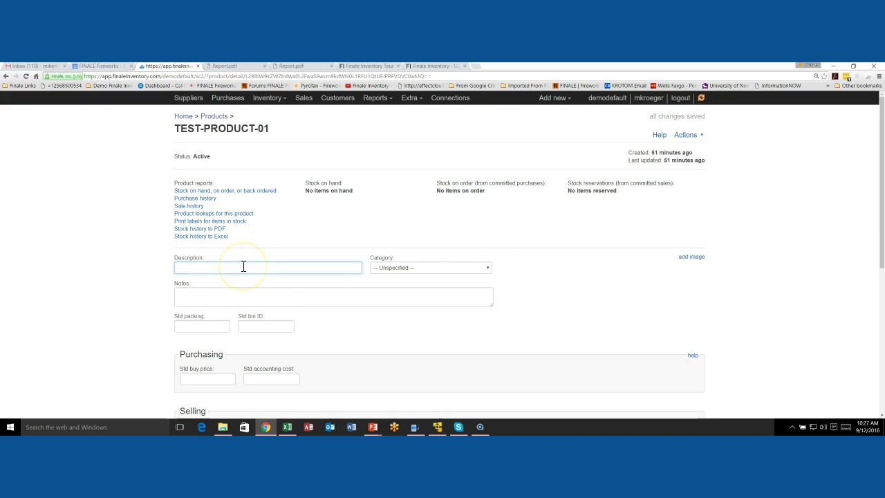
pyautogui.write('TEST PR')
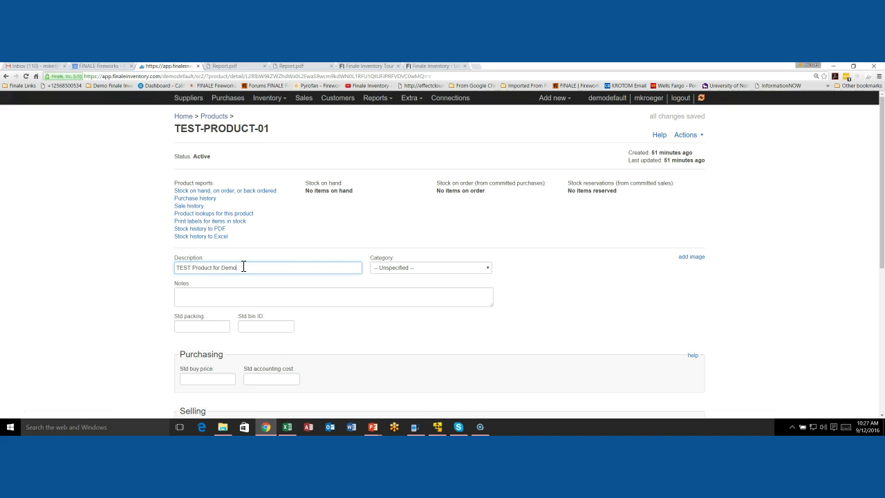
pyautogui.click(272, 294)
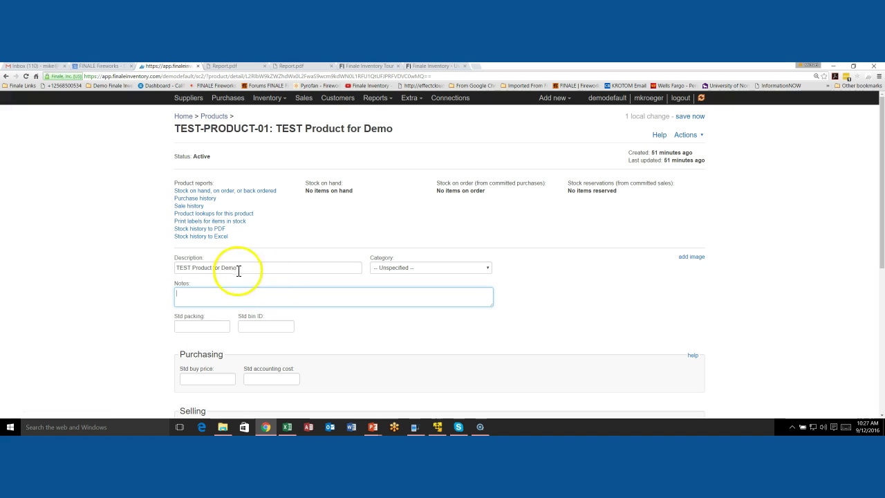
pyautogui.click(691, 117)
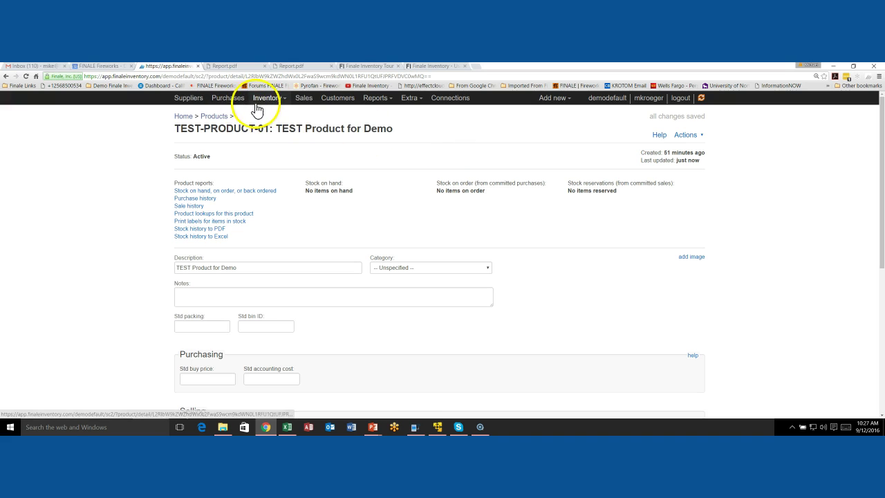
# Step: Reprint the 1"x2-5/8" non-stock shortcode label PDF for TEST-PRODUCT-01 with its new description, using quantity per label 1
pyautogui.click(377, 101)
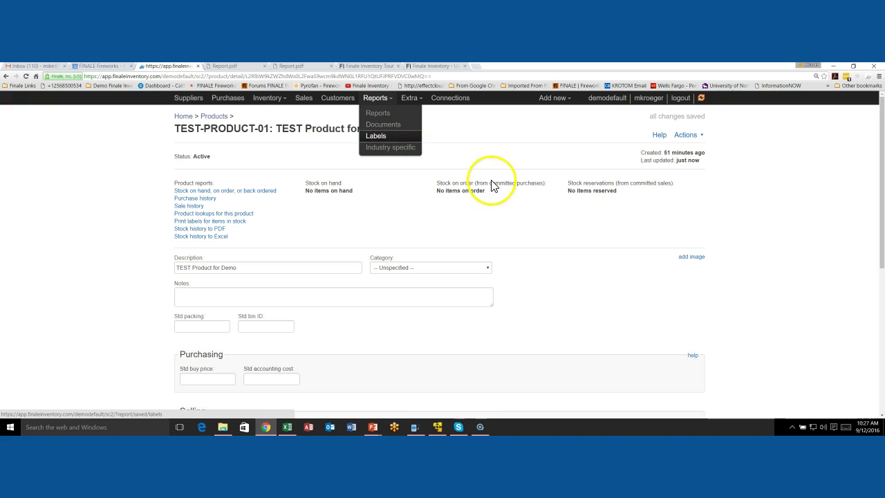
pyautogui.click(388, 137)
pyautogui.click(524, 196)
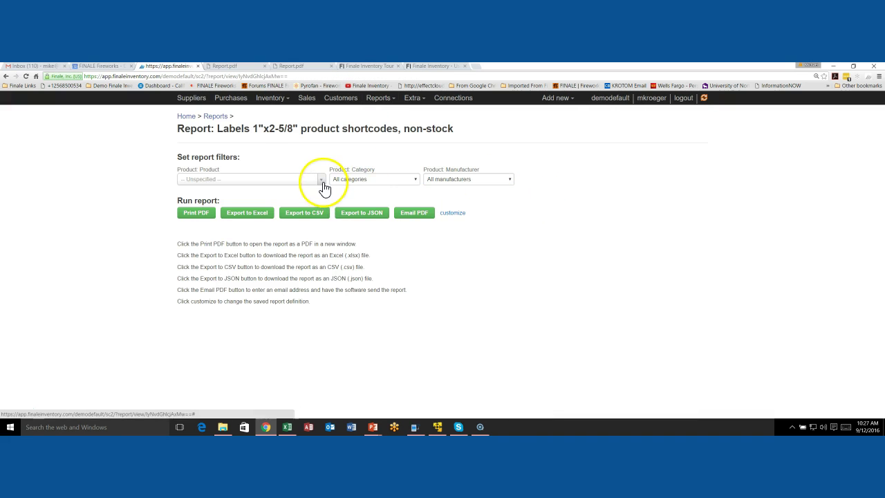
pyautogui.click(289, 187)
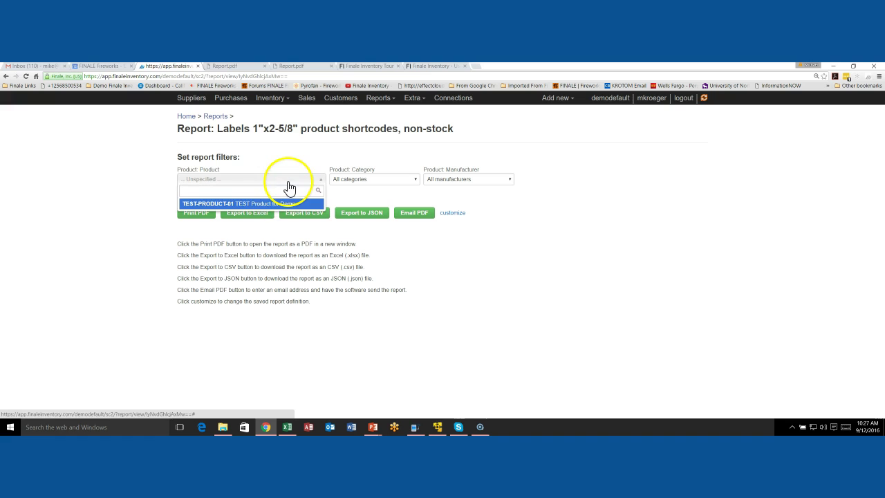
pyautogui.click(249, 206)
pyautogui.click(201, 213)
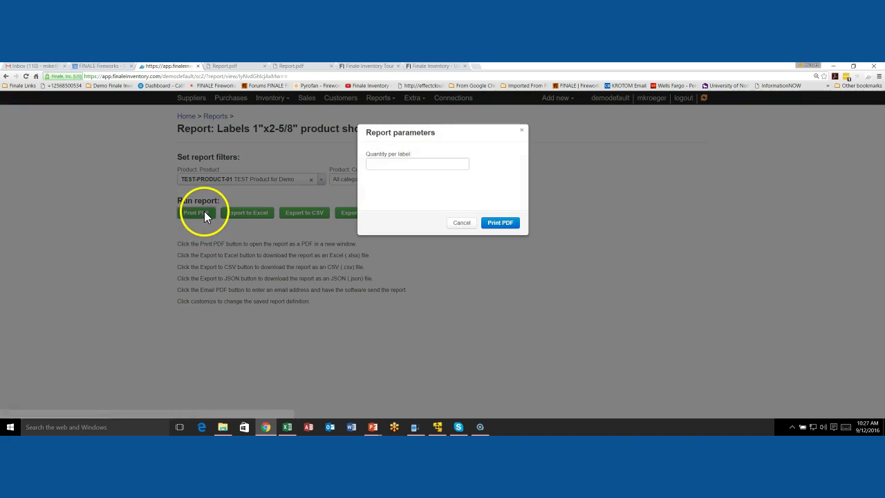
pyautogui.write('1')
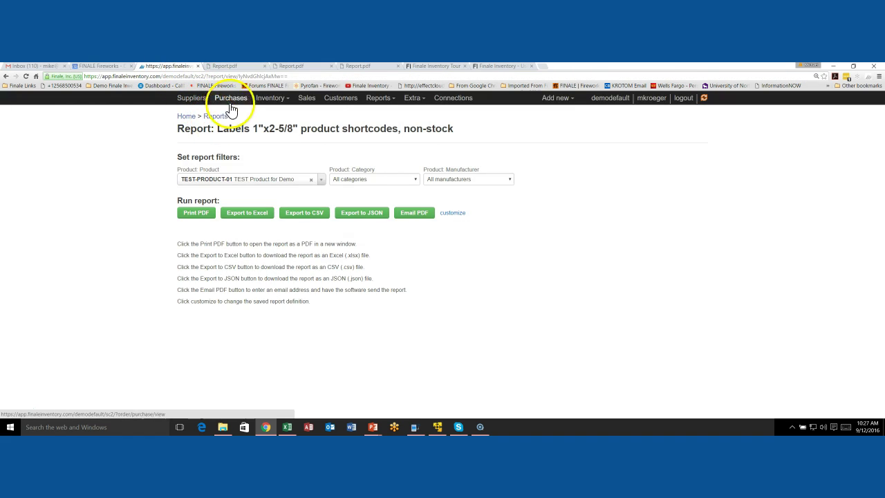
# Step: Open the product record of TEST-PRODUCT-01 from the product list
pyautogui.click(264, 100)
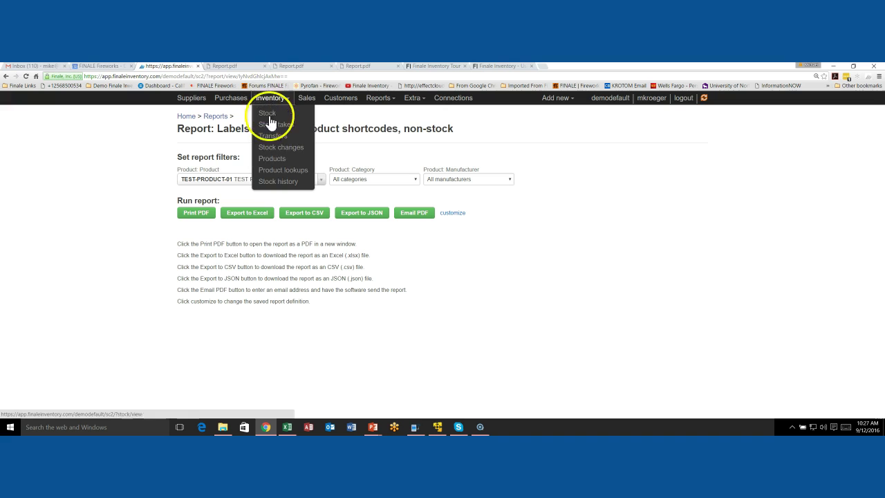
pyautogui.click(272, 159)
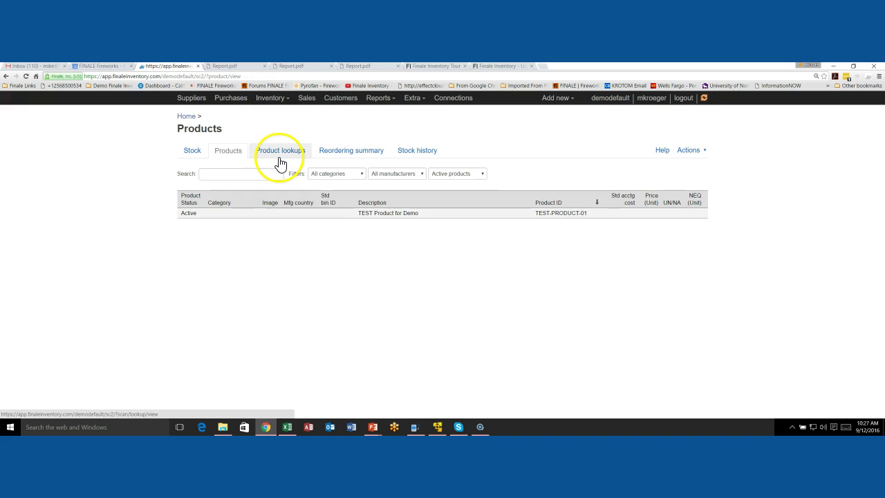
pyautogui.click(385, 220)
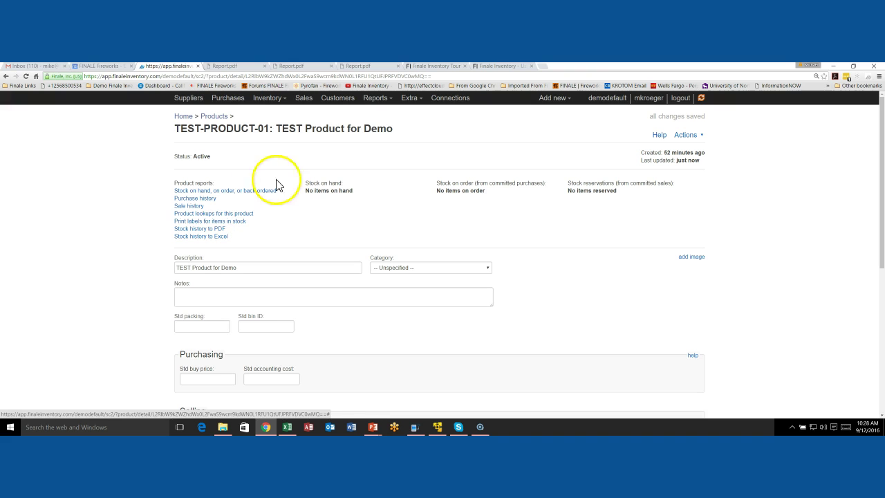
# Step: Review the previously generated label PDF and return to the TEST-PRODUCT-01 record
pyautogui.click(358, 67)
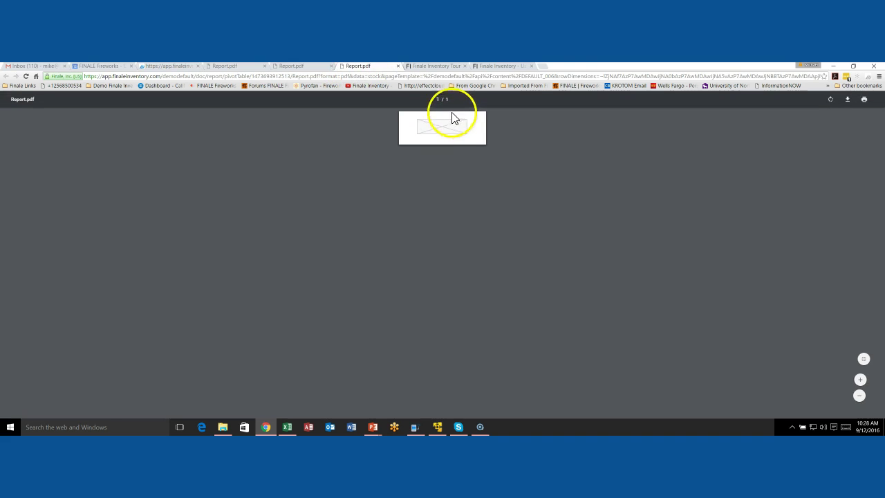
pyautogui.click(163, 66)
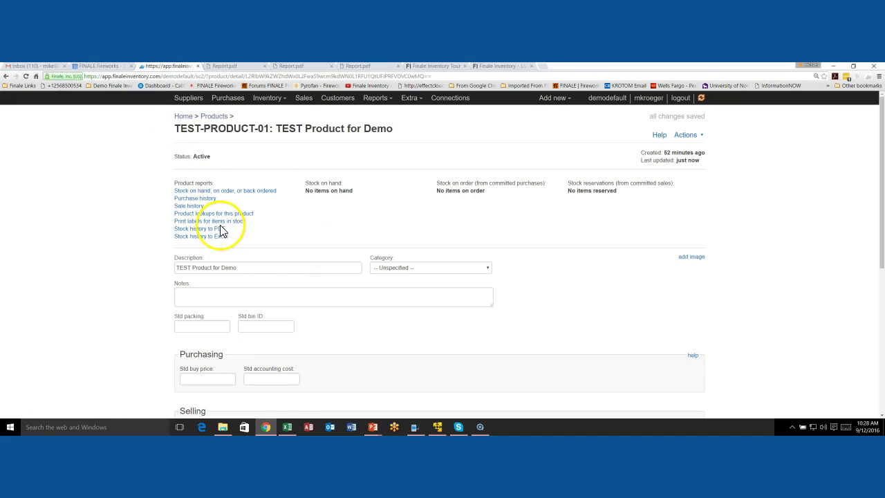
# Step: Add 5 items of TEST-PRODUCT-01 to sublocation M0 with a quick stock change
pyautogui.click(273, 101)
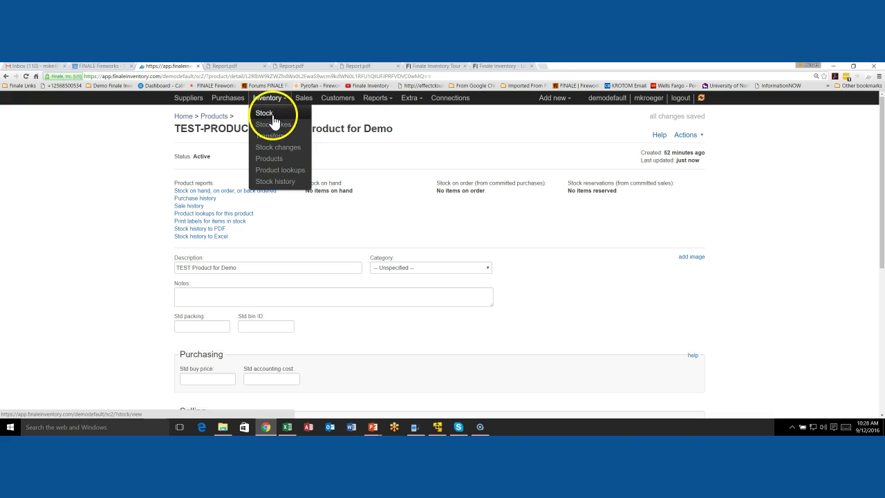
pyautogui.click(280, 149)
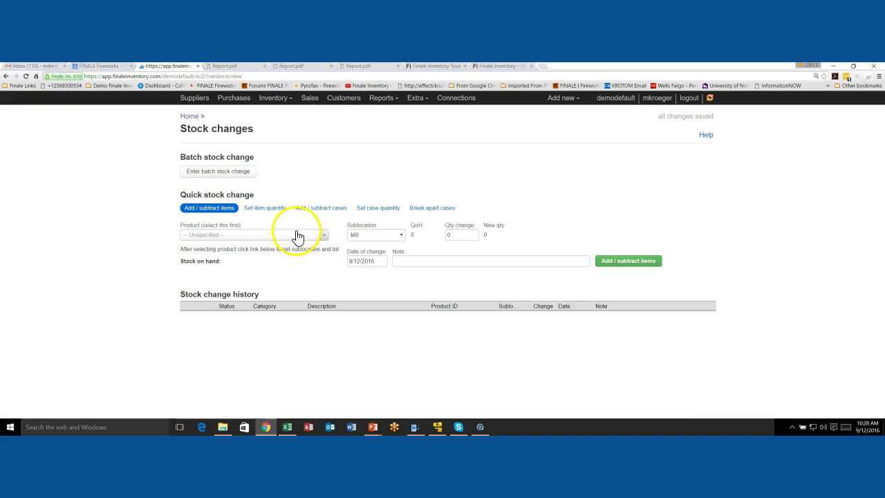
pyautogui.click(297, 236)
pyautogui.click(281, 261)
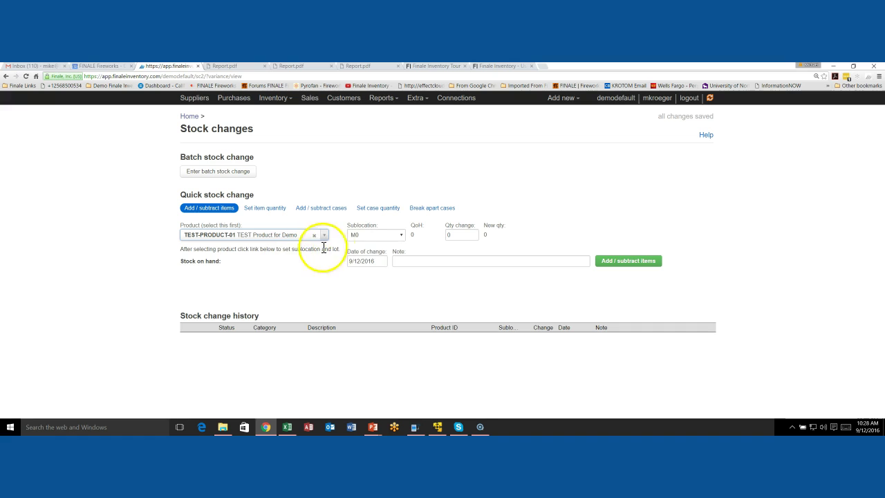
pyautogui.doubleClick(453, 235)
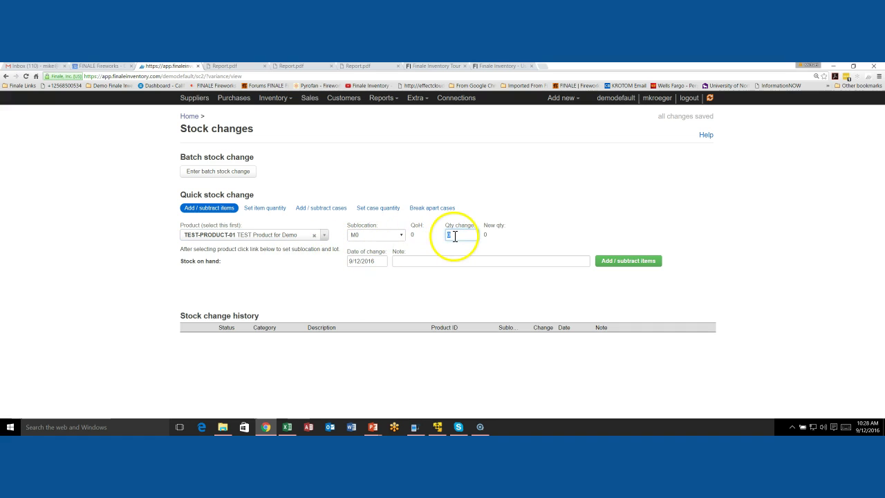
pyautogui.write('1')
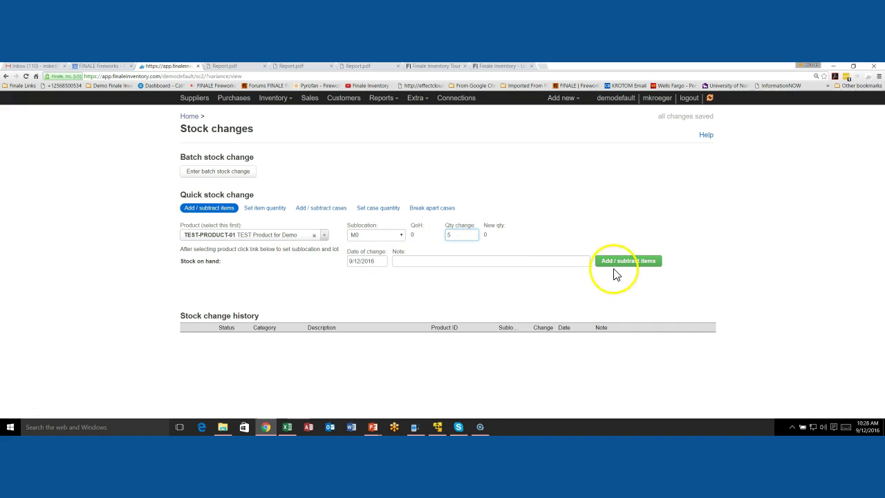
pyautogui.click(632, 263)
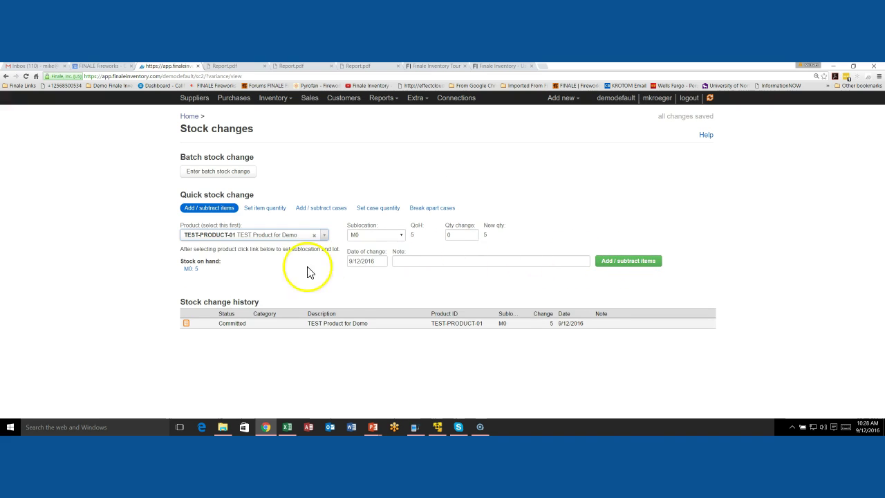
# Step: Open the product record of TEST-PRODUCT-01 from the inventory stock list
pyautogui.click(271, 97)
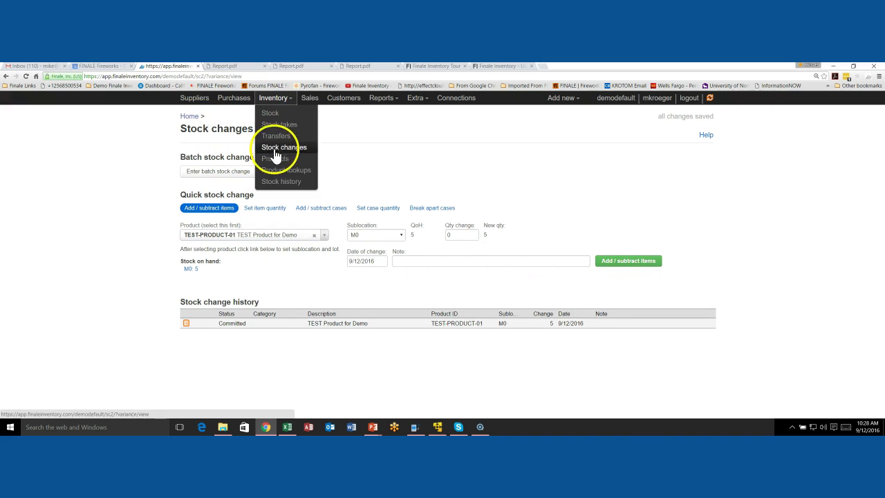
pyautogui.click(275, 113)
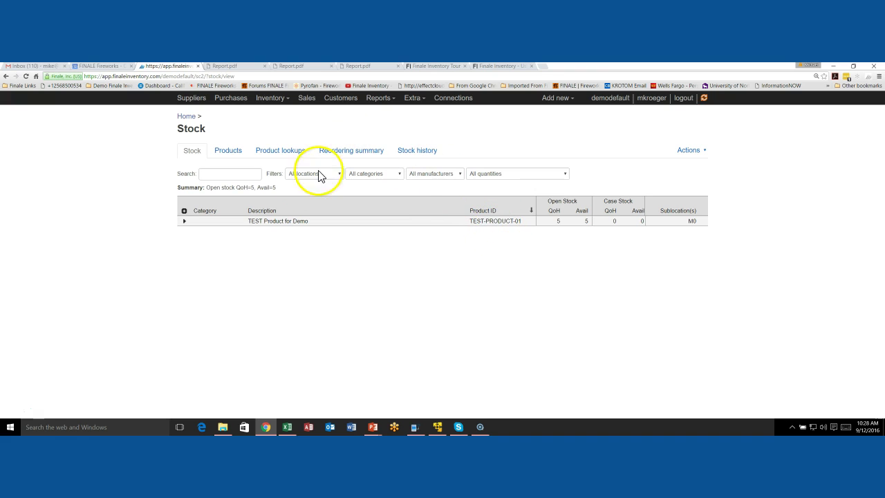
pyautogui.click(496, 221)
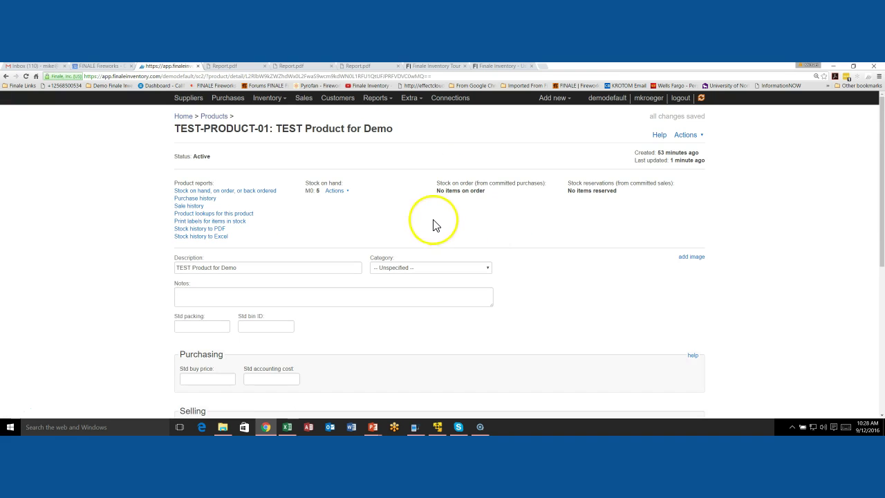
# Step: Print labels for the product's M0 stock on hand as a PDF, using quantity per label 1
pyautogui.click(334, 192)
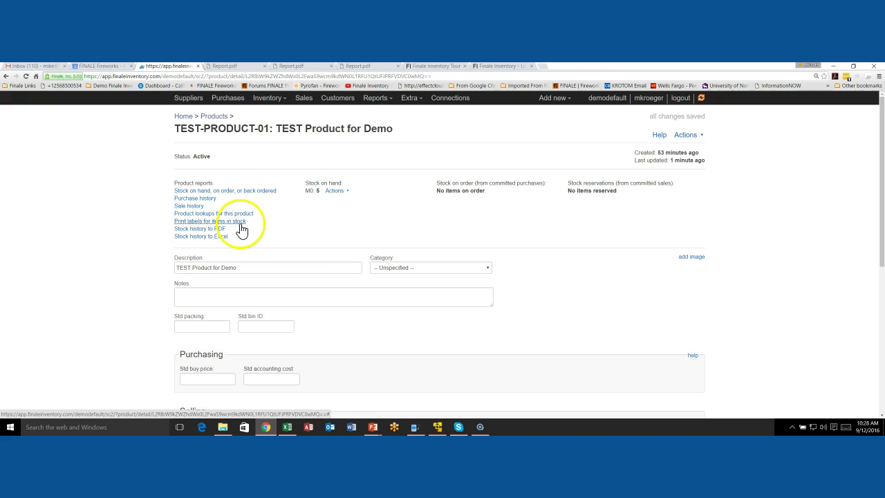
pyautogui.click(336, 191)
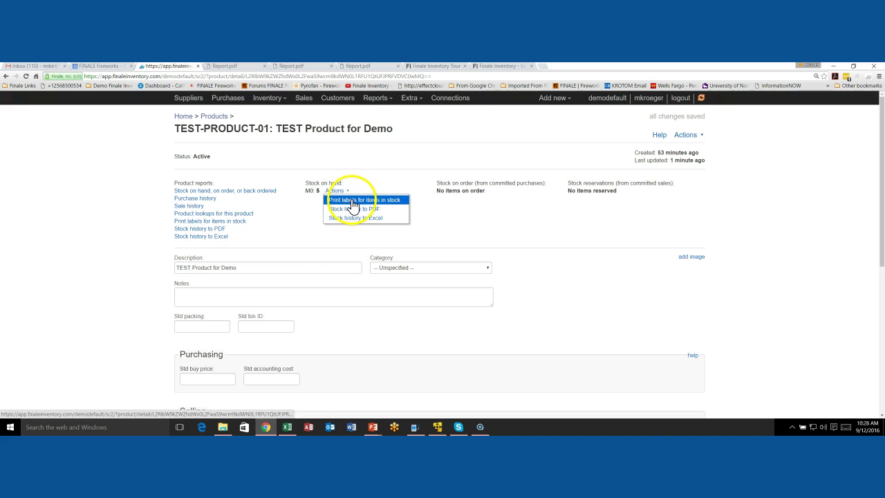
pyautogui.click(354, 200)
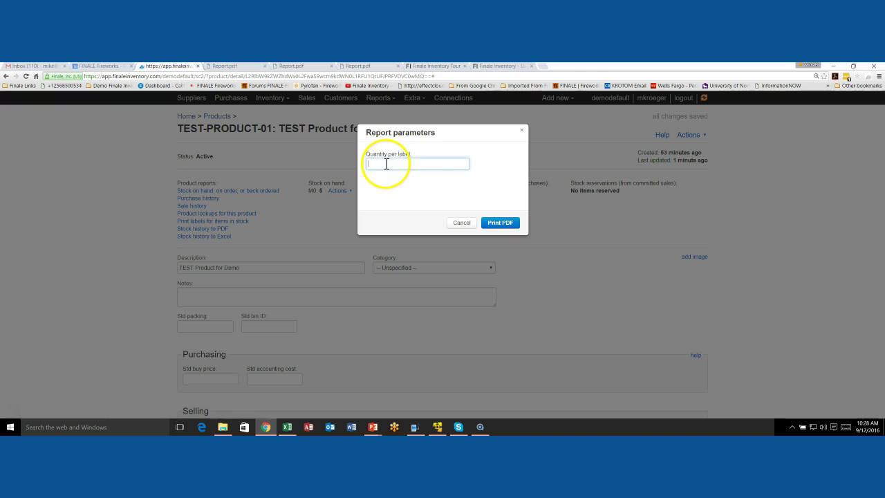
pyautogui.write('1')
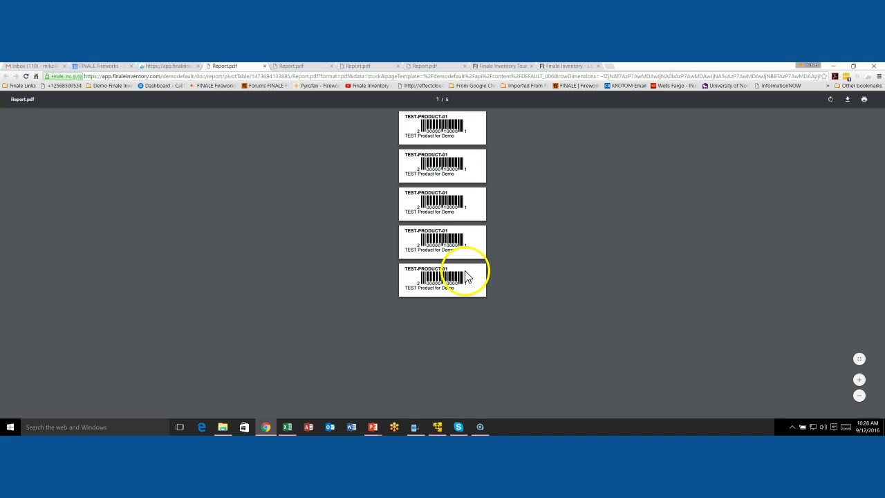
# Step: Print the 1" x 2-5/8" short code label report for stock items as a PDF for TEST-PRODUCT-01, with quantity per label 10
pyautogui.click(170, 66)
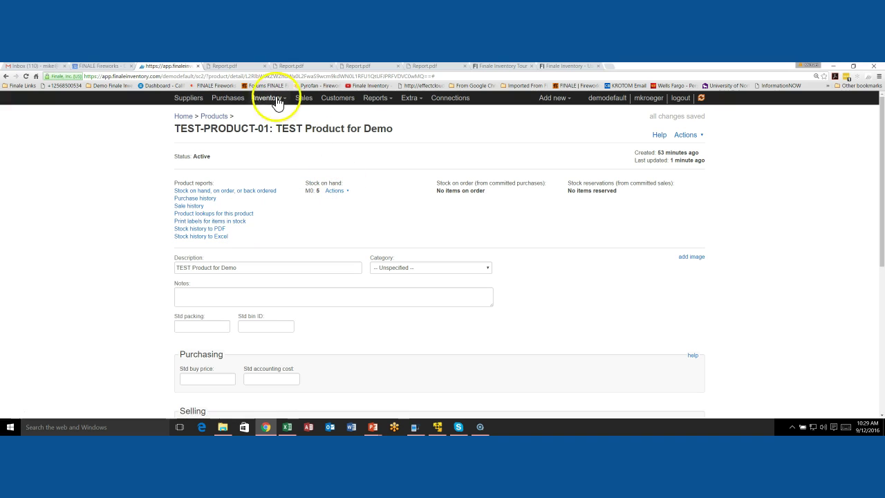
pyautogui.click(377, 99)
pyautogui.click(378, 137)
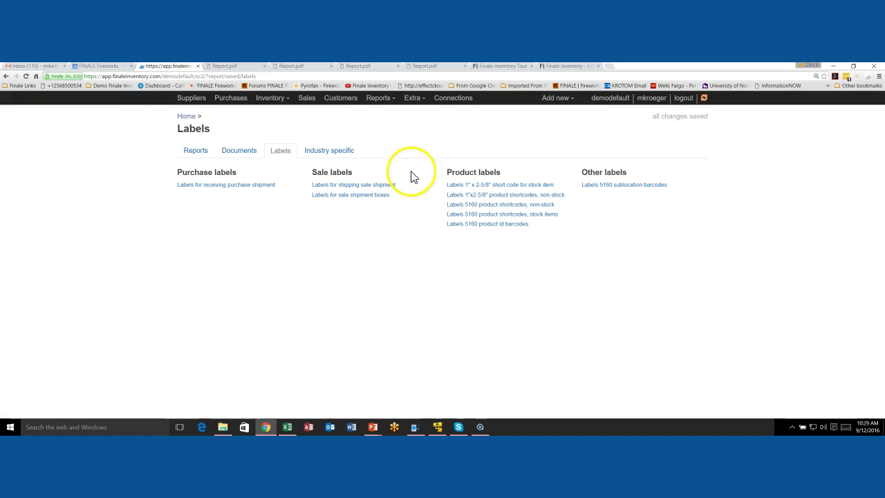
pyautogui.click(538, 187)
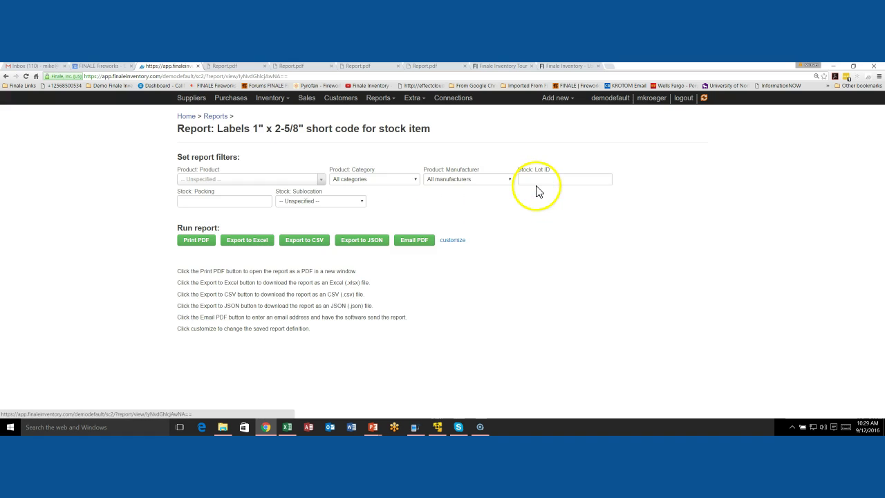
pyautogui.click(282, 181)
pyautogui.click(242, 204)
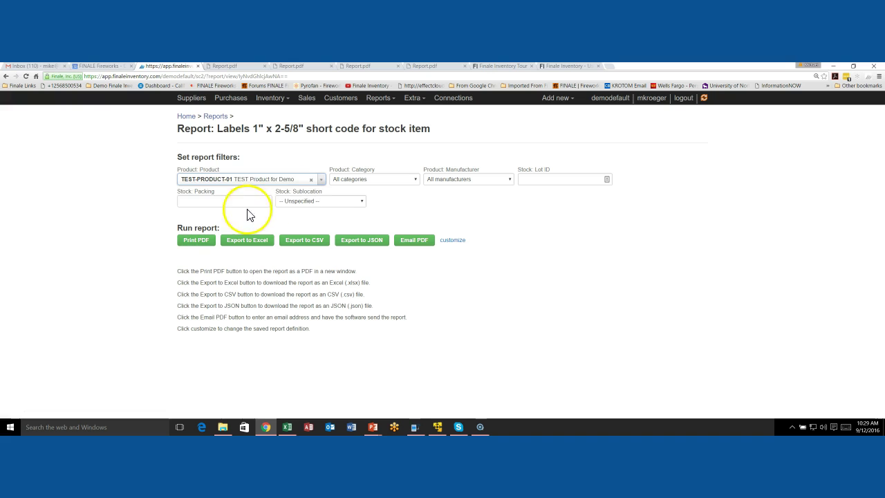
pyautogui.click(199, 240)
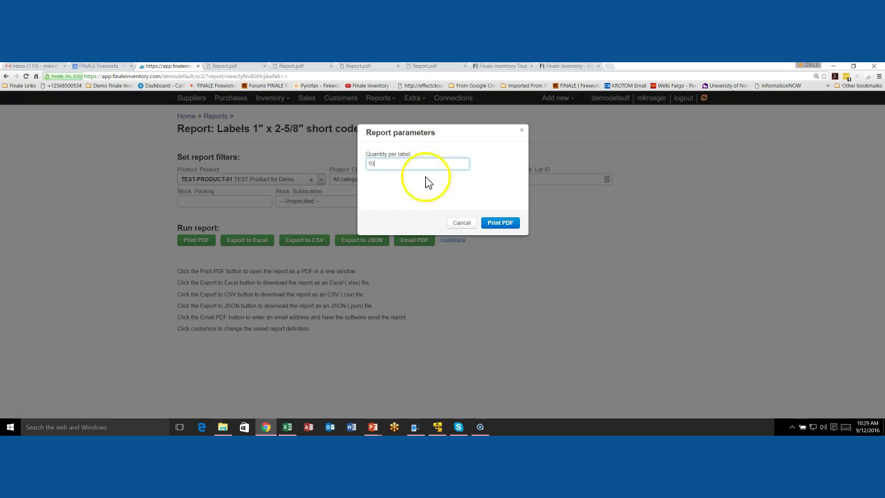
pyautogui.click(495, 222)
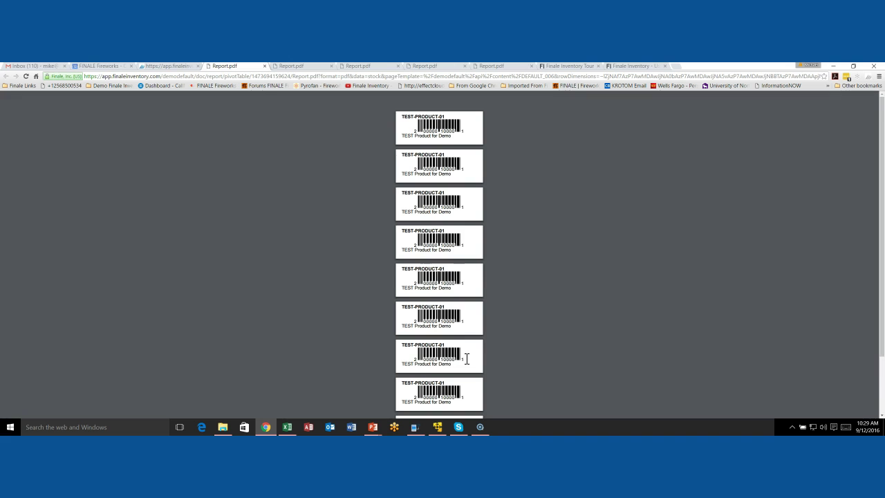
# Step: Print the 1"x2-5/8" non-stock product shortcode label report as a PDF for TEST-PRODUCT-01, with quantity per label 2
pyautogui.click(182, 67)
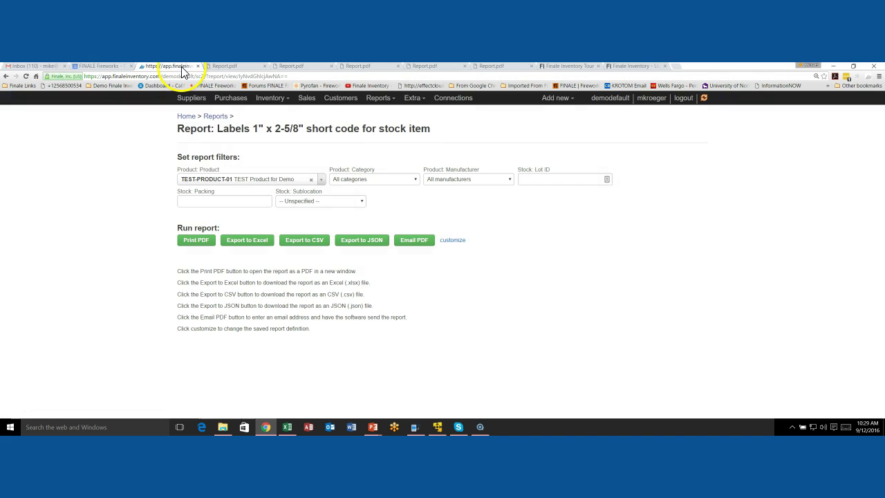
pyautogui.click(216, 118)
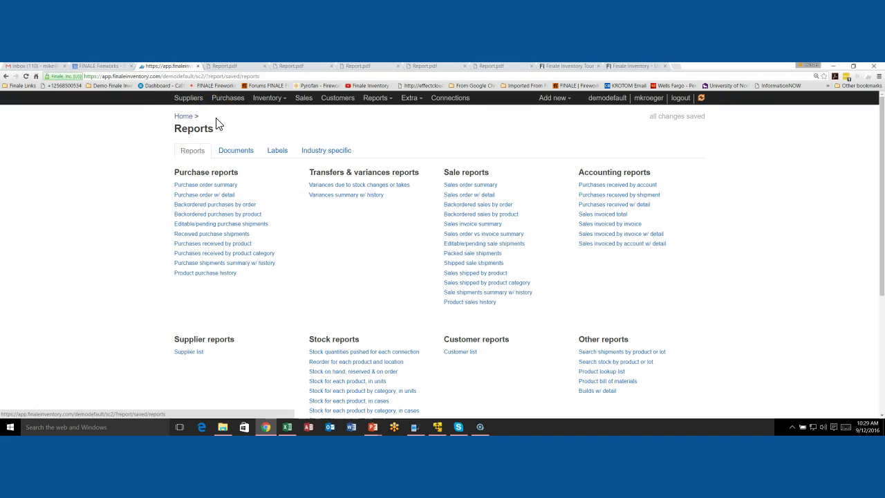
pyautogui.click(277, 154)
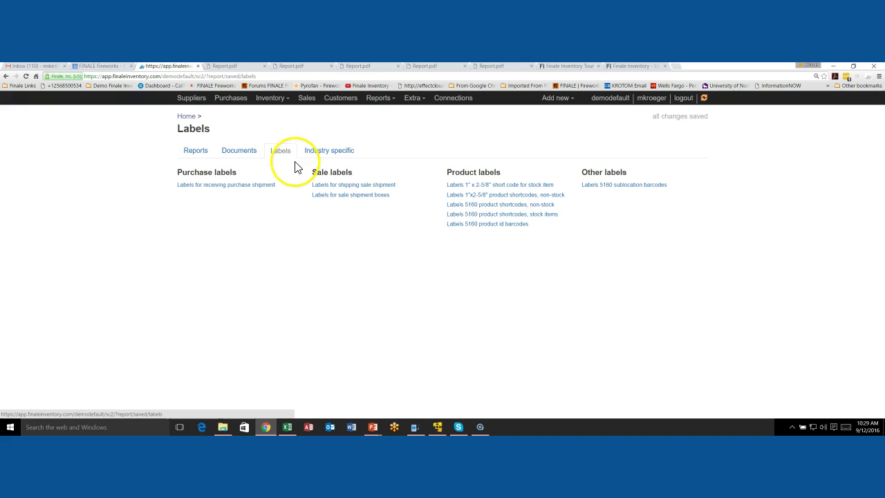
pyautogui.click(531, 197)
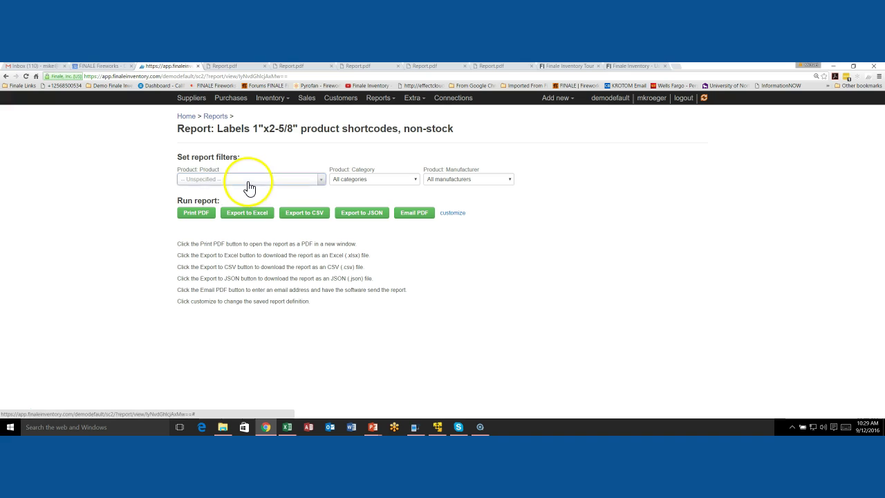
pyautogui.click(247, 181)
pyautogui.click(239, 200)
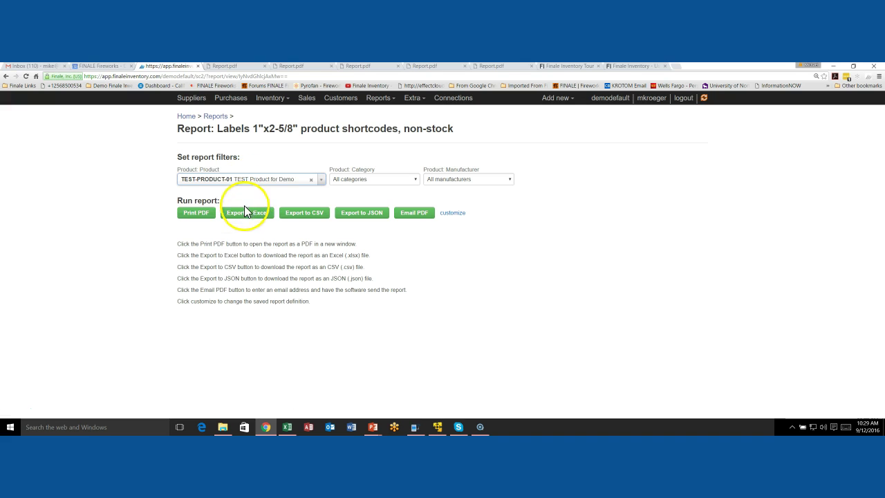
pyautogui.click(199, 215)
pyautogui.click(393, 164)
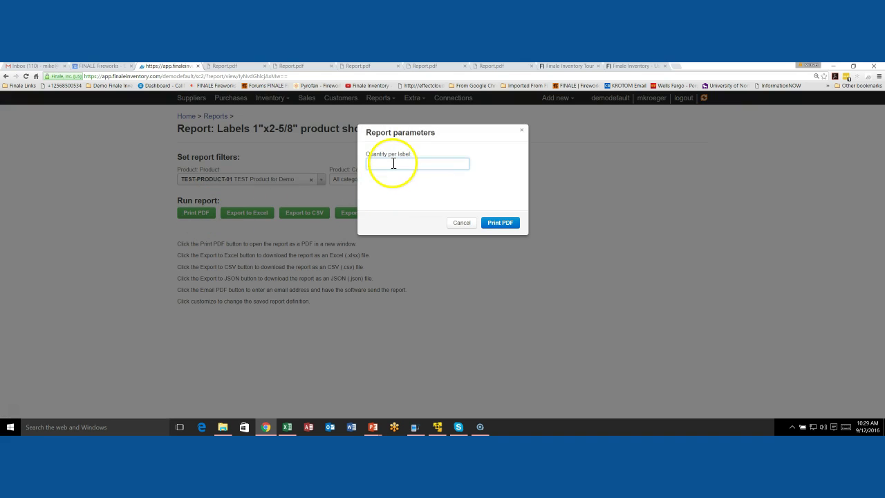
pyautogui.write('2')
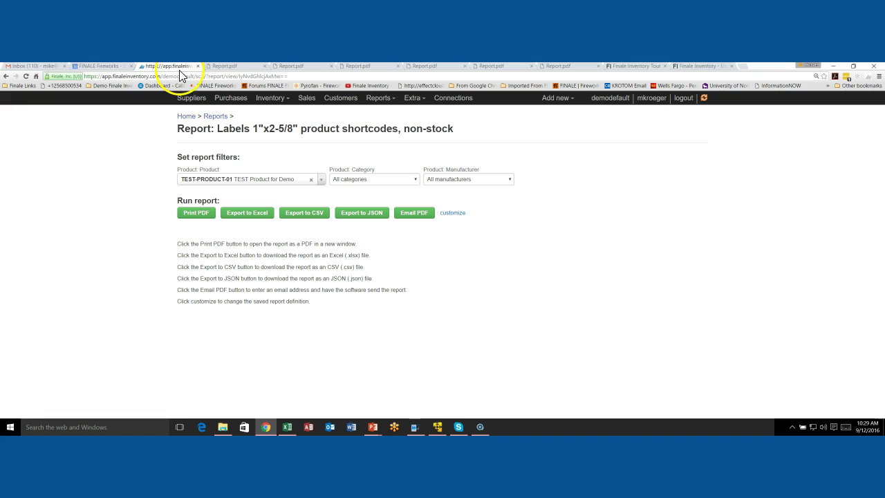
# Step: Return to the list of label reports and examine the product labels for stock and non-stock items
pyautogui.click(380, 98)
pyautogui.click(391, 143)
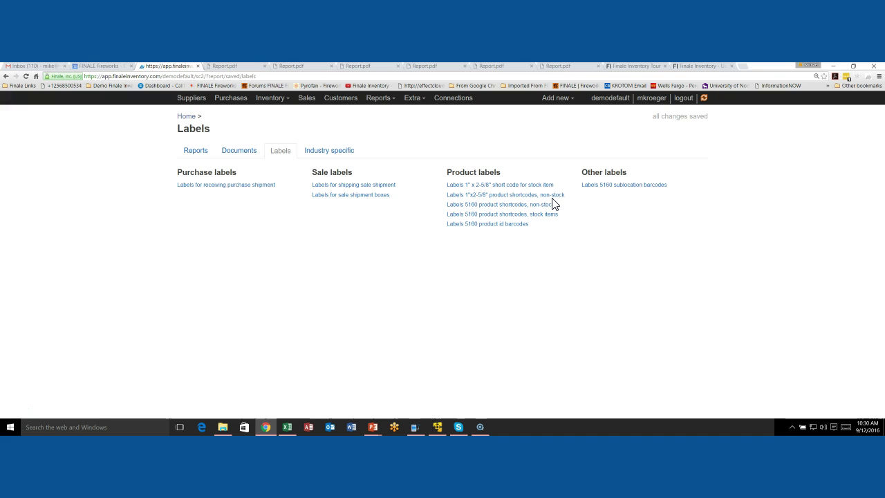
pyautogui.click(539, 186)
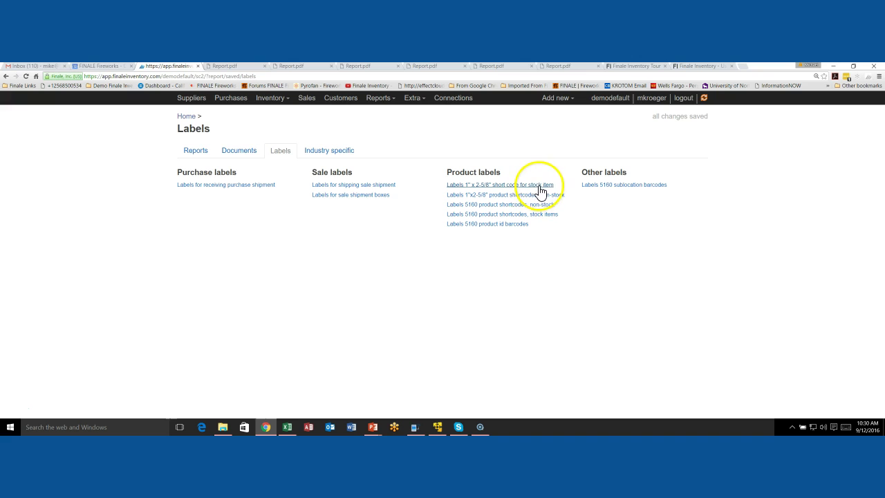